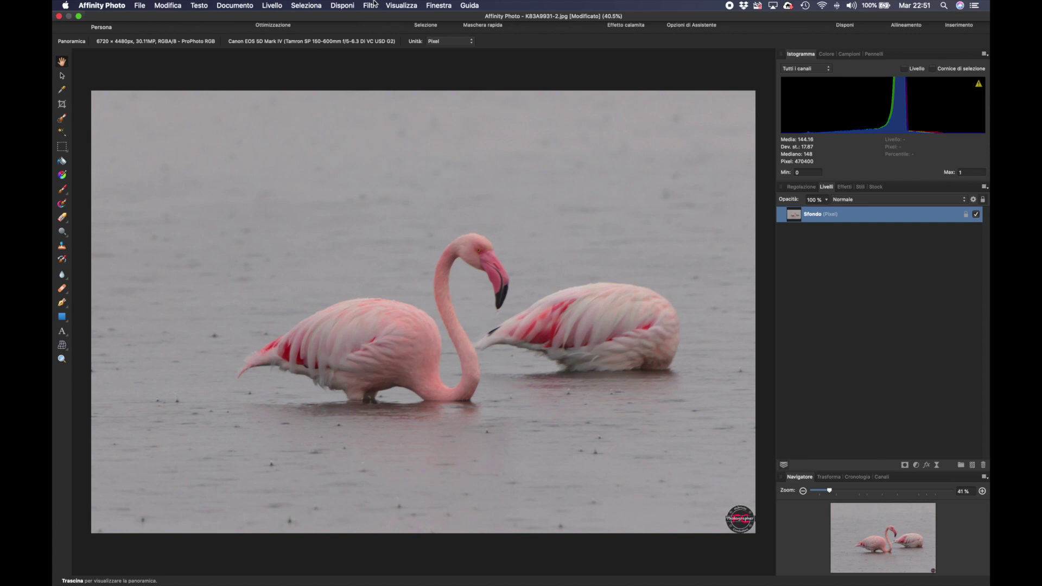
# Step: Open the Visualizza (View) menu in the menu bar
pyautogui.click(399, 6)
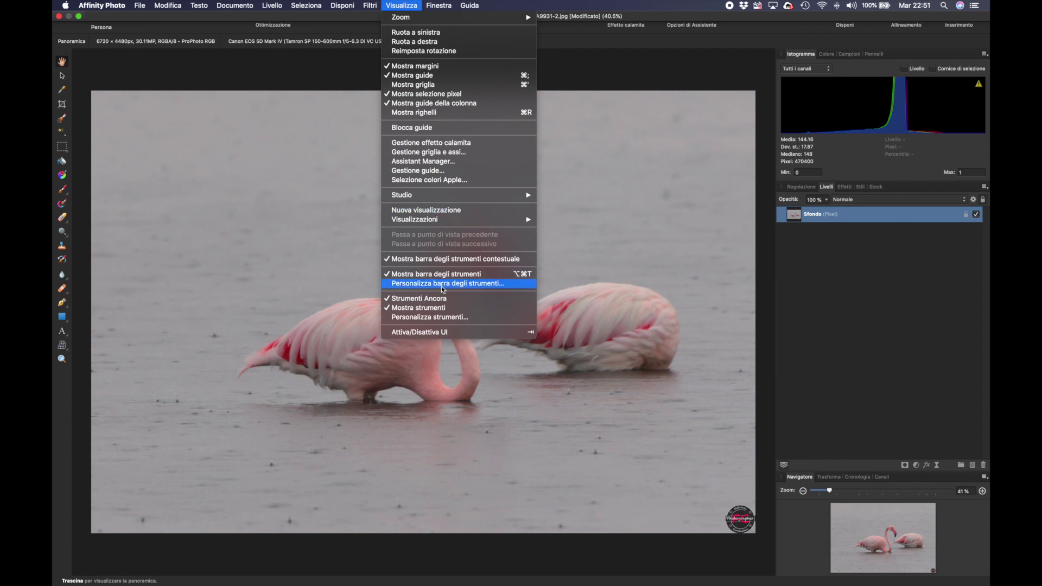
# Step: Move a tool below the eraser, remove two tools, and add the Frame Text tool to the Tools panel
pyautogui.click(430, 319)
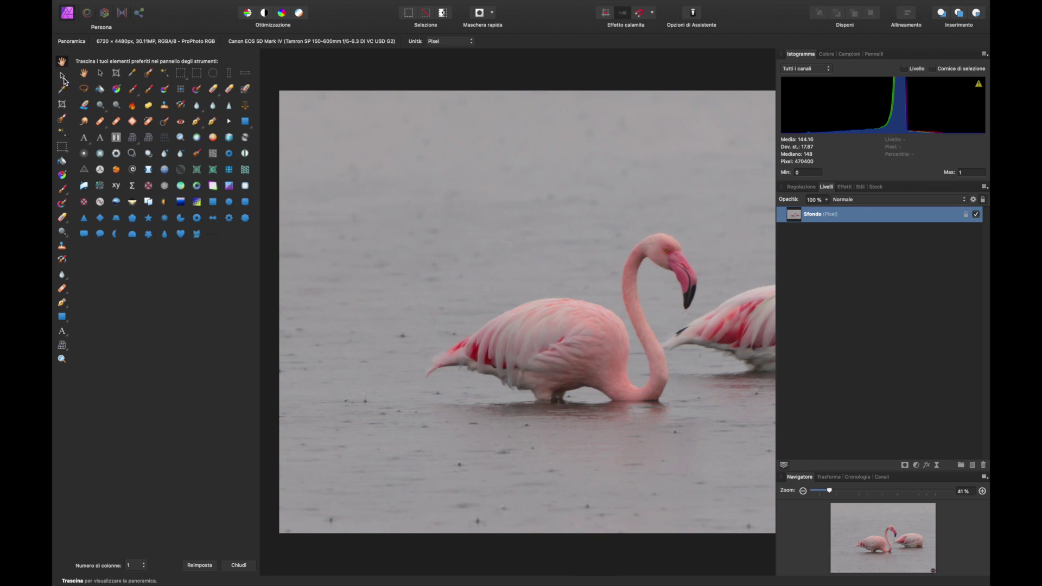
pyautogui.moveTo(63, 82); pyautogui.dragTo(66, 310)
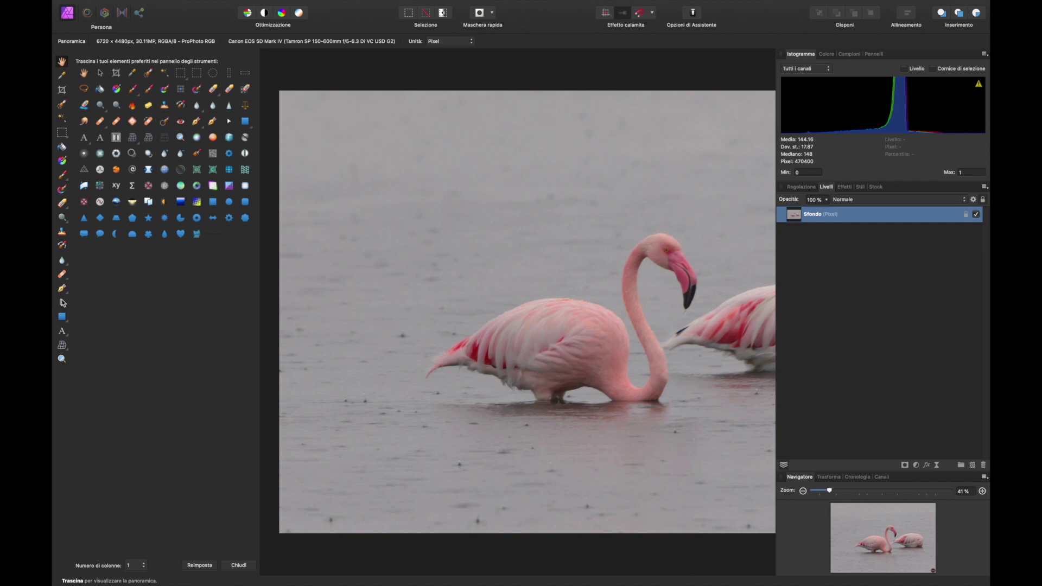
pyautogui.moveTo(62, 302); pyautogui.dragTo(64, 220)
pyautogui.moveTo(62, 233); pyautogui.dragTo(149, 296)
pyautogui.moveTo(64, 266); pyautogui.dragTo(181, 314)
pyautogui.moveTo(116, 139); pyautogui.dragTo(61, 217)
# Step: Set Numero di colonne to 4, trying 2 and 3 first, and close tool customisation
pyautogui.click(144, 567)
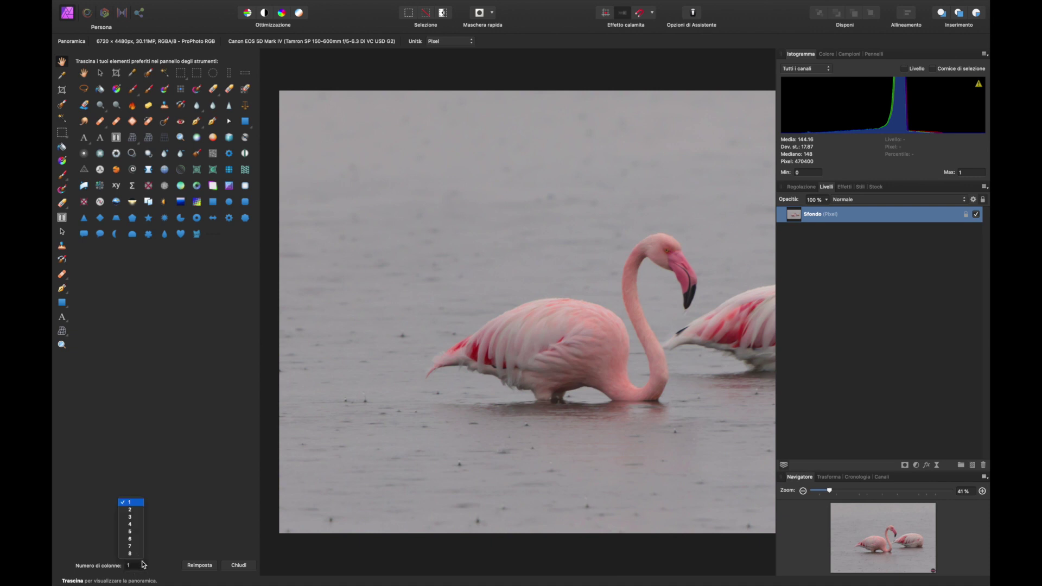
pyautogui.click(135, 513)
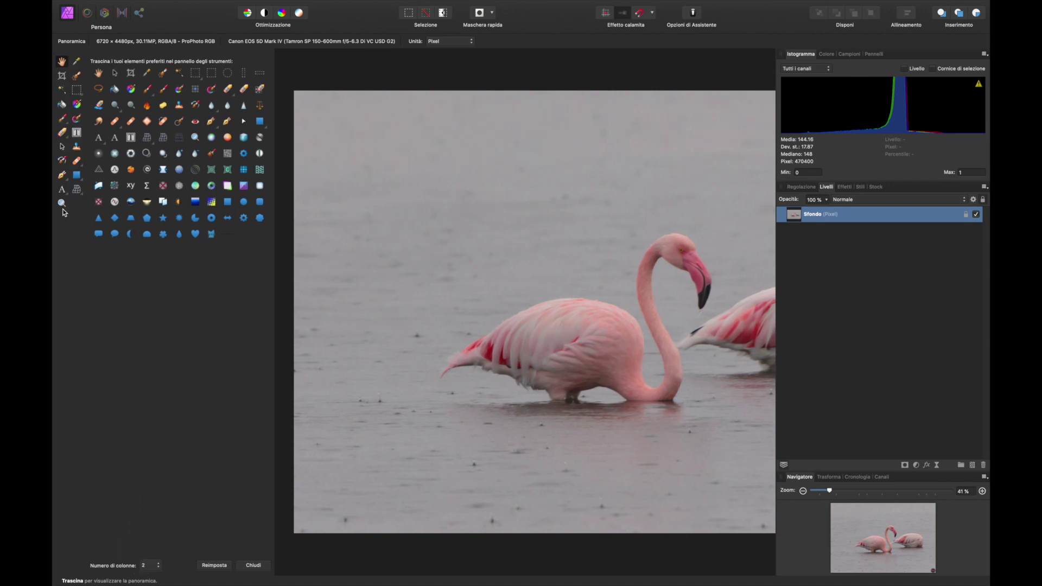
pyautogui.click(156, 565)
pyautogui.click(152, 576)
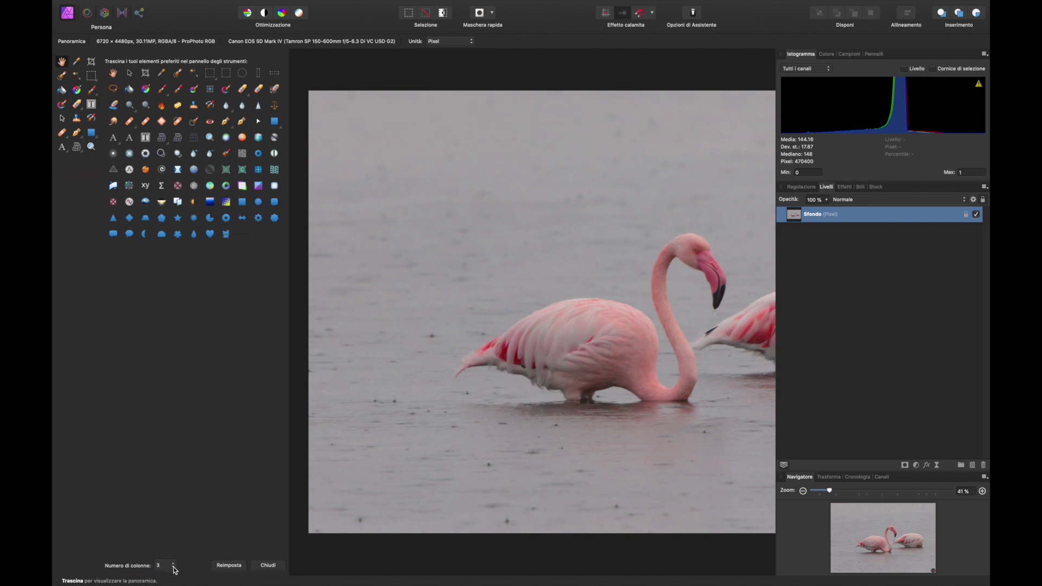
pyautogui.click(173, 565)
pyautogui.click(170, 574)
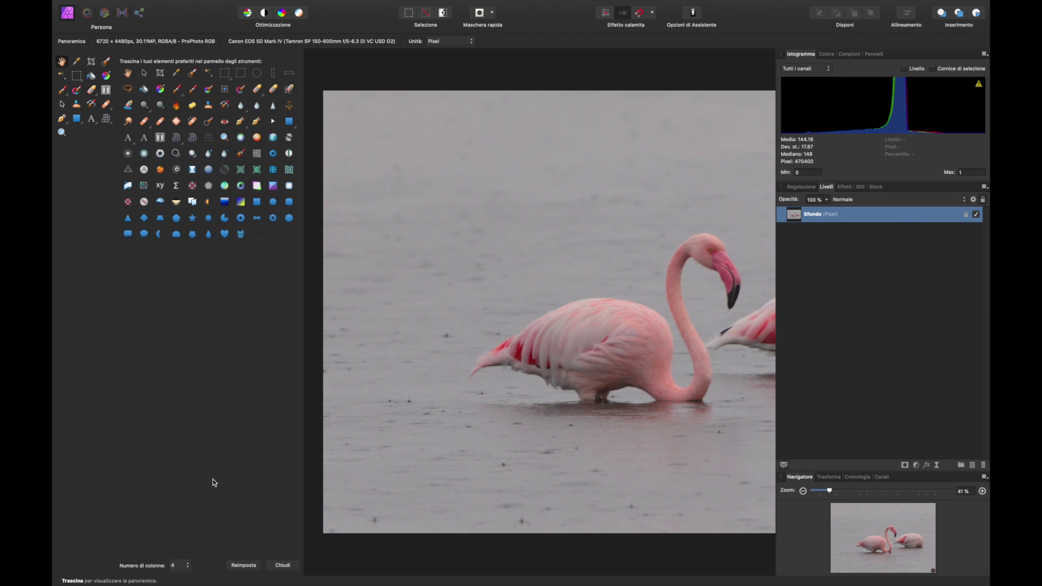
pyautogui.click(283, 567)
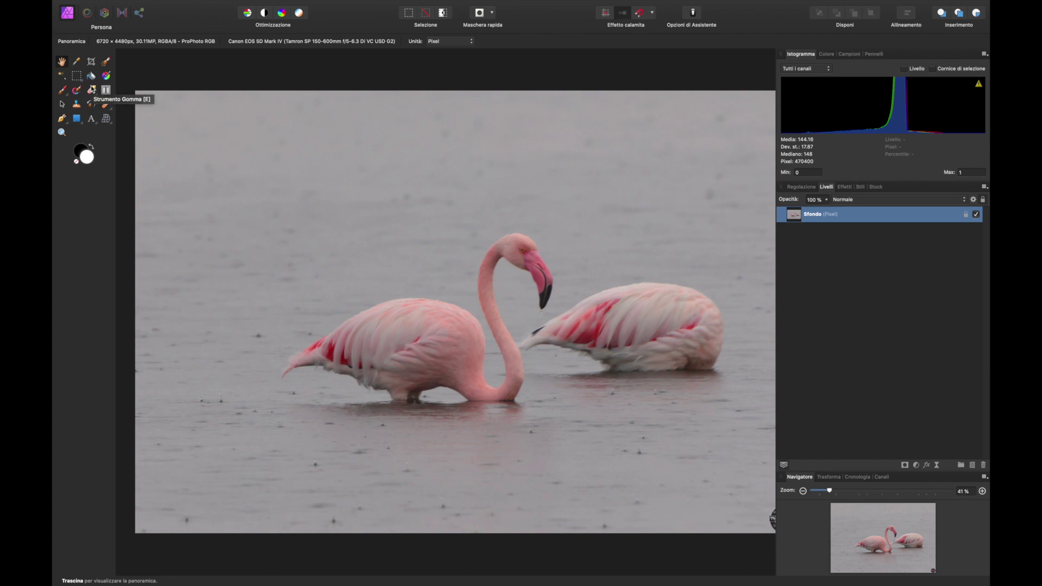
pyautogui.moveTo(391, 2)
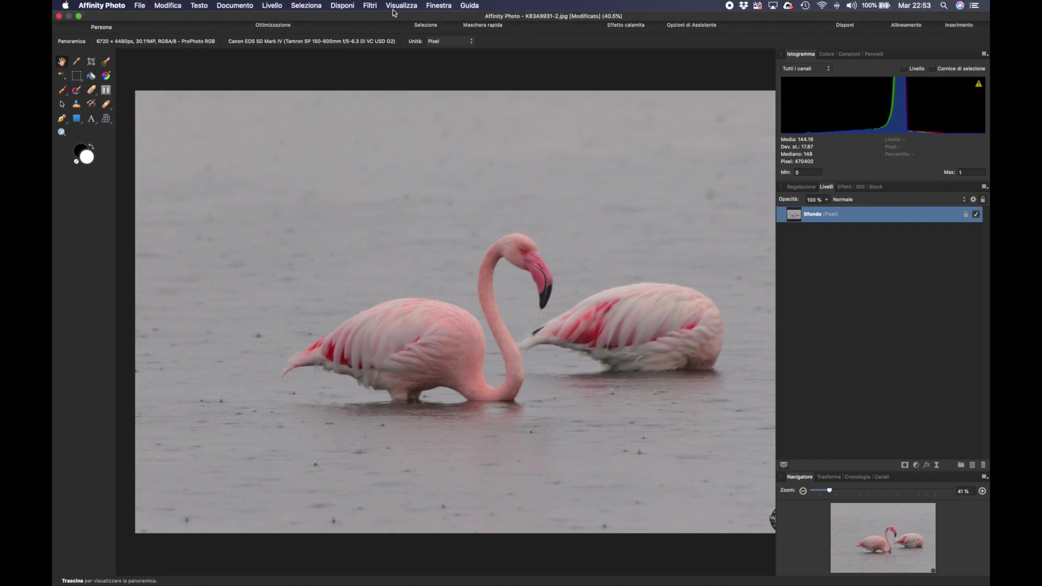
# Step: Reset the Tools panel to its default tools in 1 column, then reopen the Visualizza menu
pyautogui.click(401, 6)
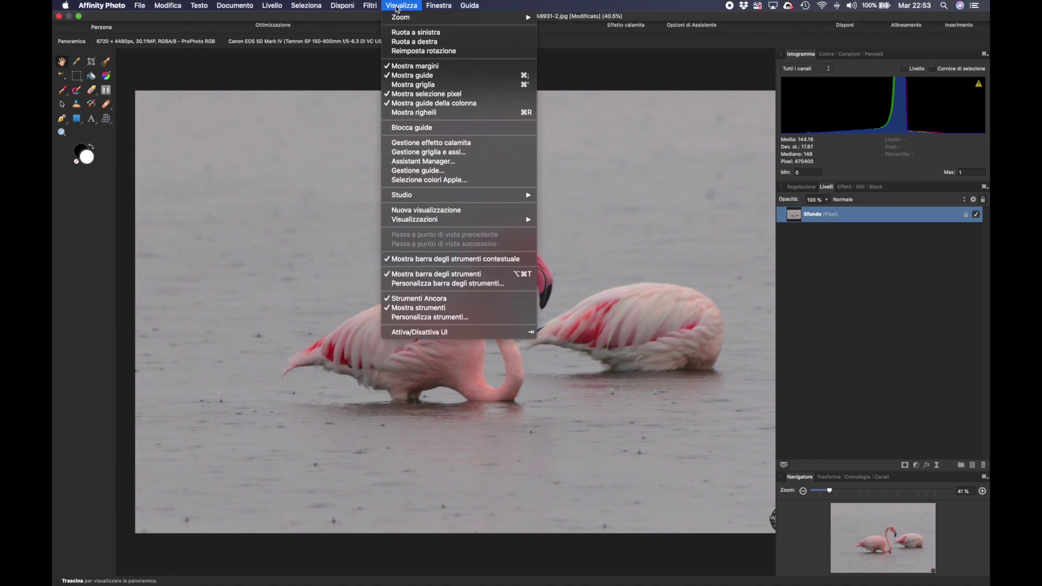
pyautogui.click(425, 318)
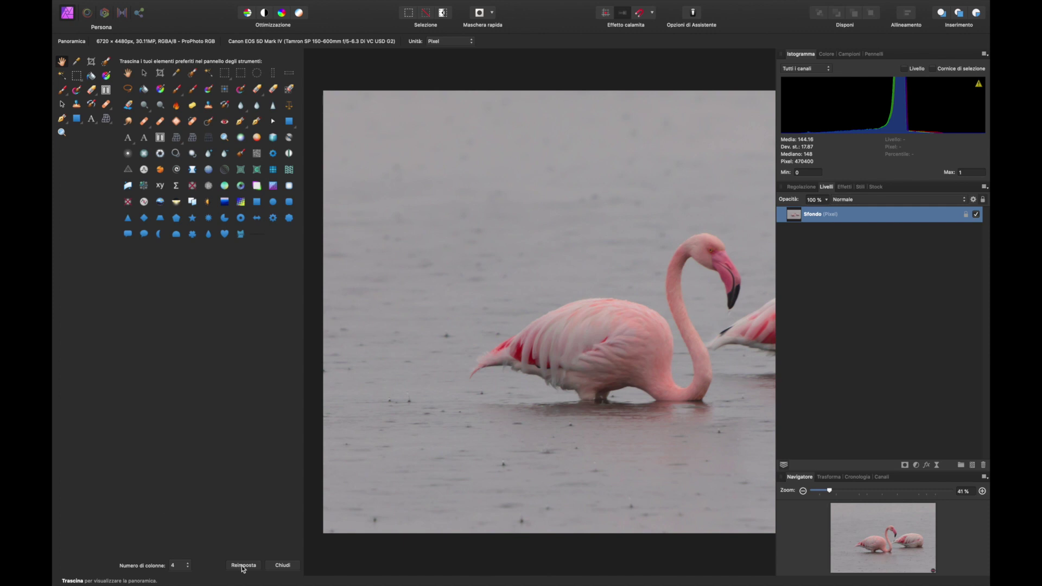
pyautogui.click(243, 567)
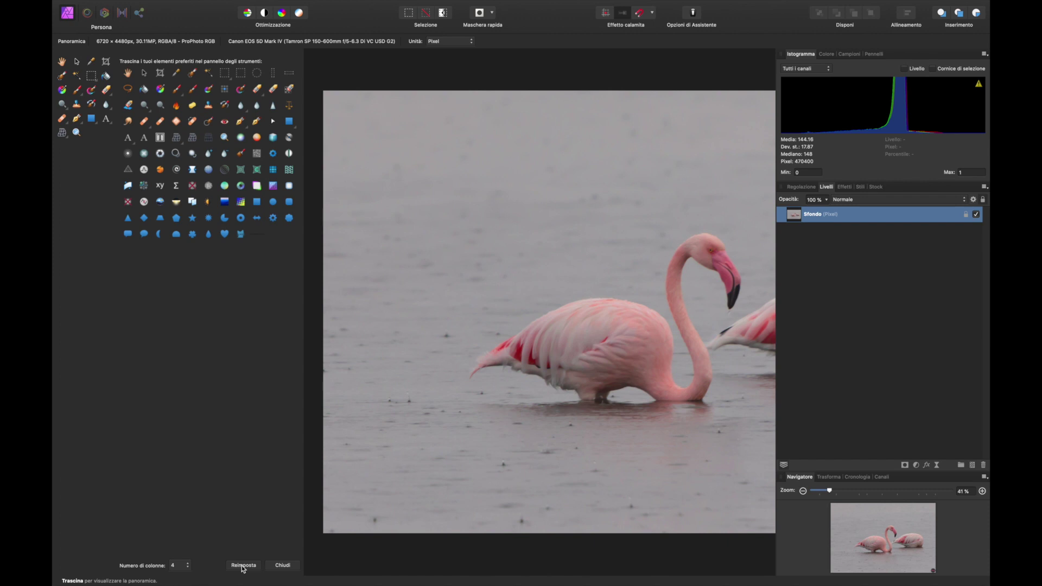
pyautogui.click(187, 565)
pyautogui.click(181, 545)
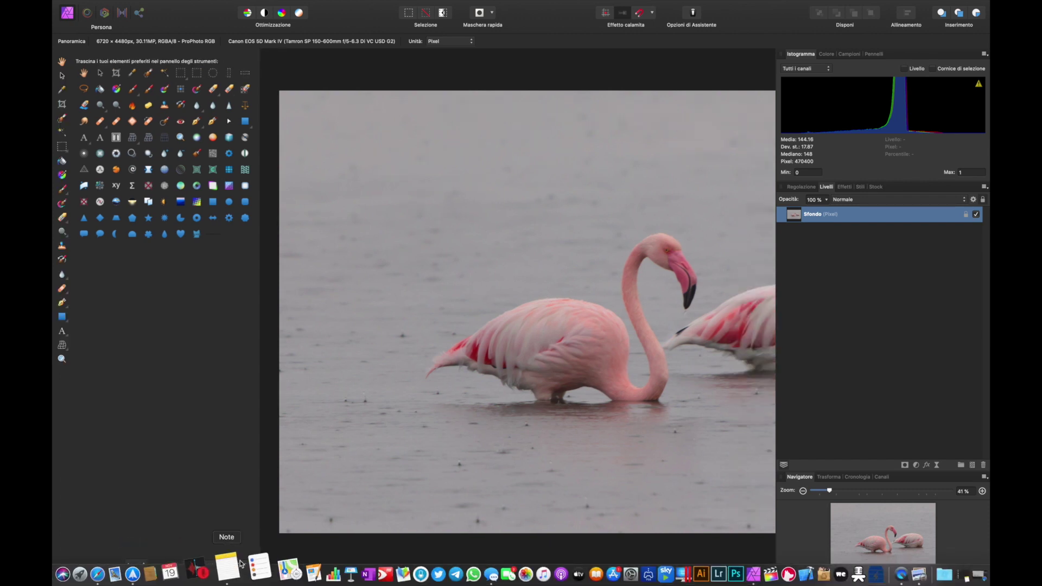
pyautogui.click(239, 566)
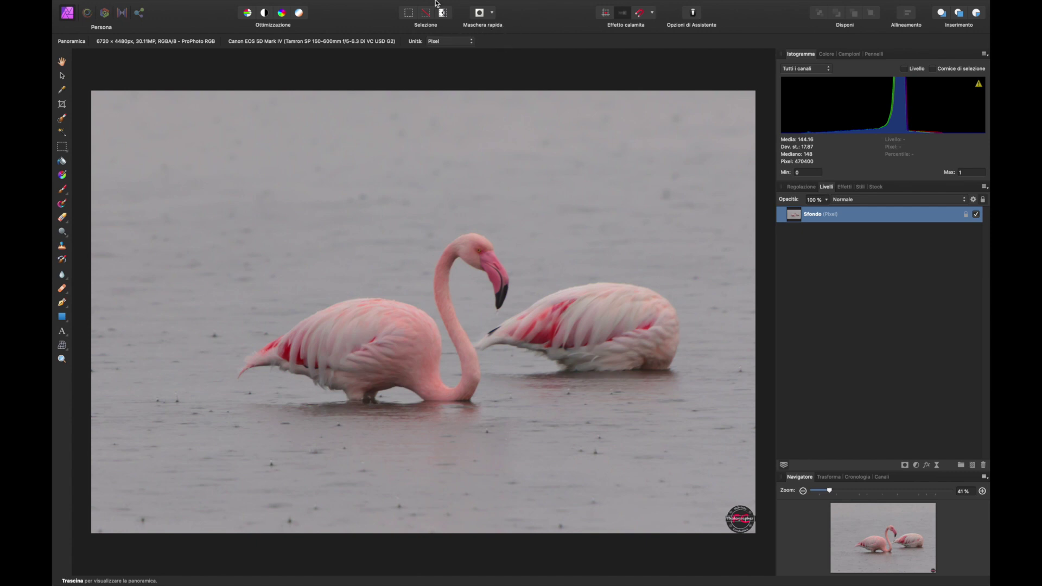
pyautogui.click(404, 7)
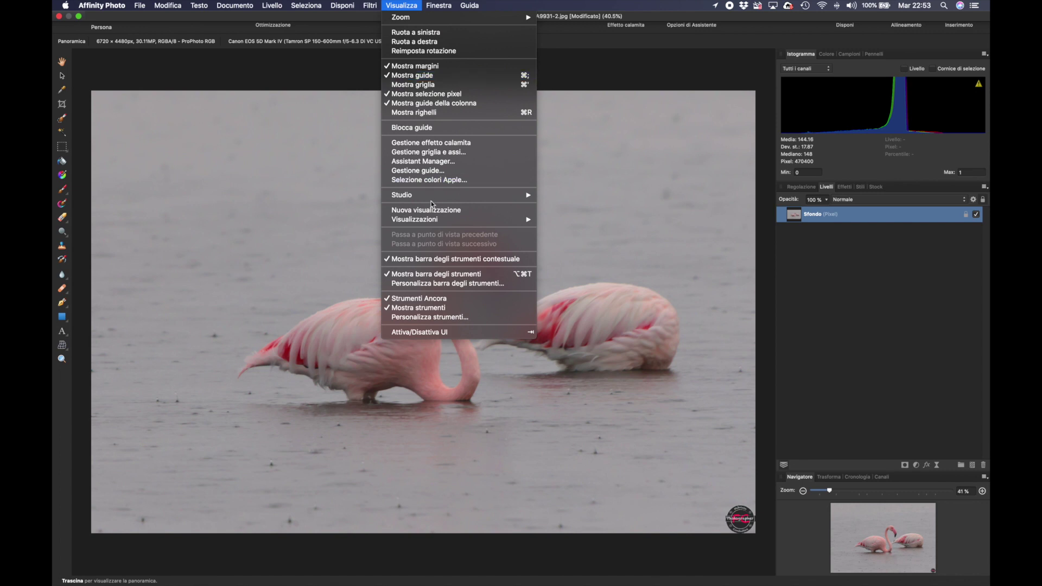
# Step: Add Impostazioni predefinite, Inserimento and Colori automatici to the toolbar, then restore its default set
pyautogui.click(433, 283)
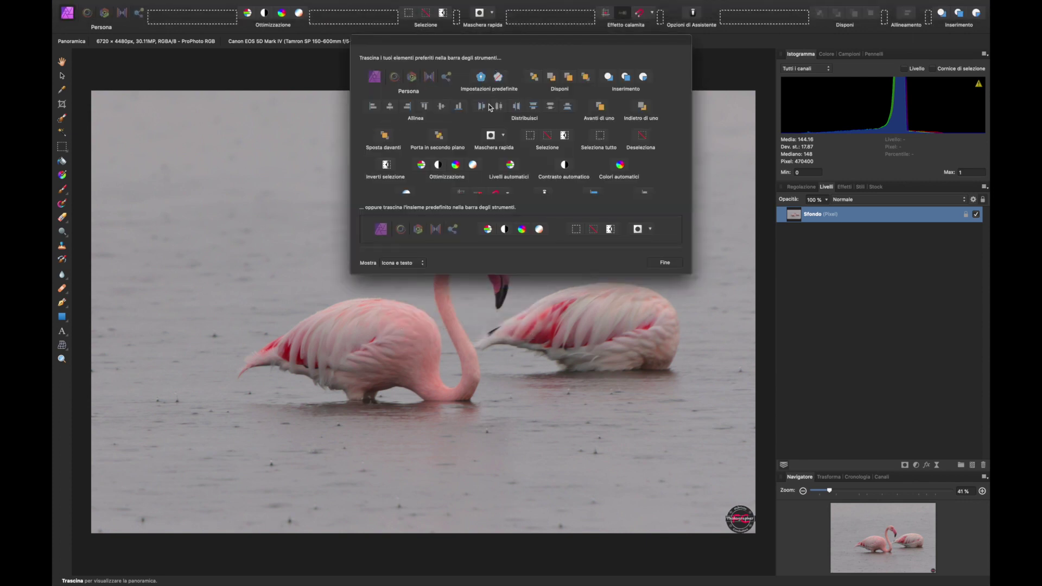
pyautogui.click(484, 81)
pyautogui.moveTo(484, 81); pyautogui.dragTo(453, 17)
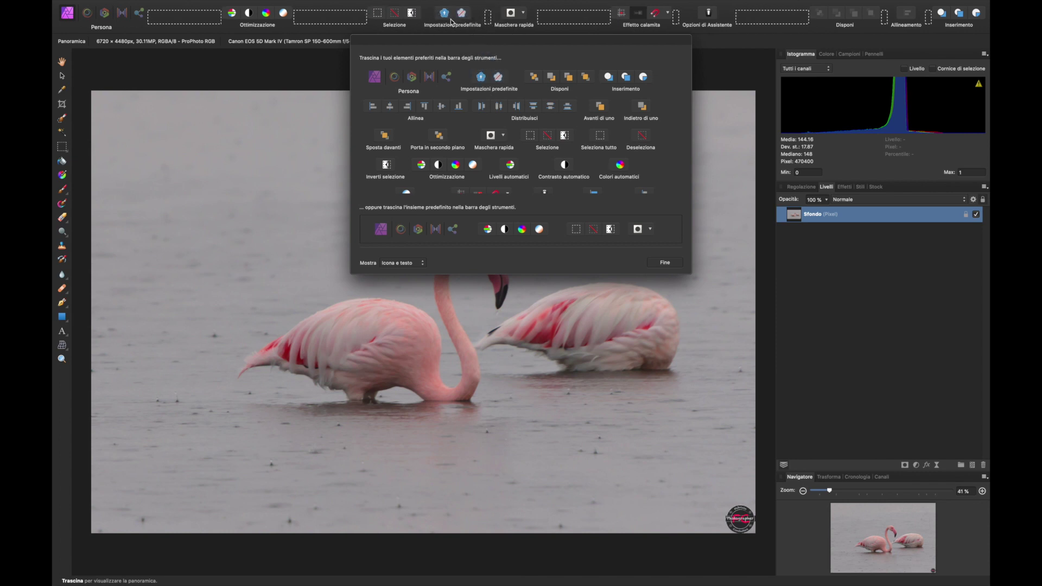
pyautogui.moveTo(613, 81); pyautogui.dragTo(624, 17)
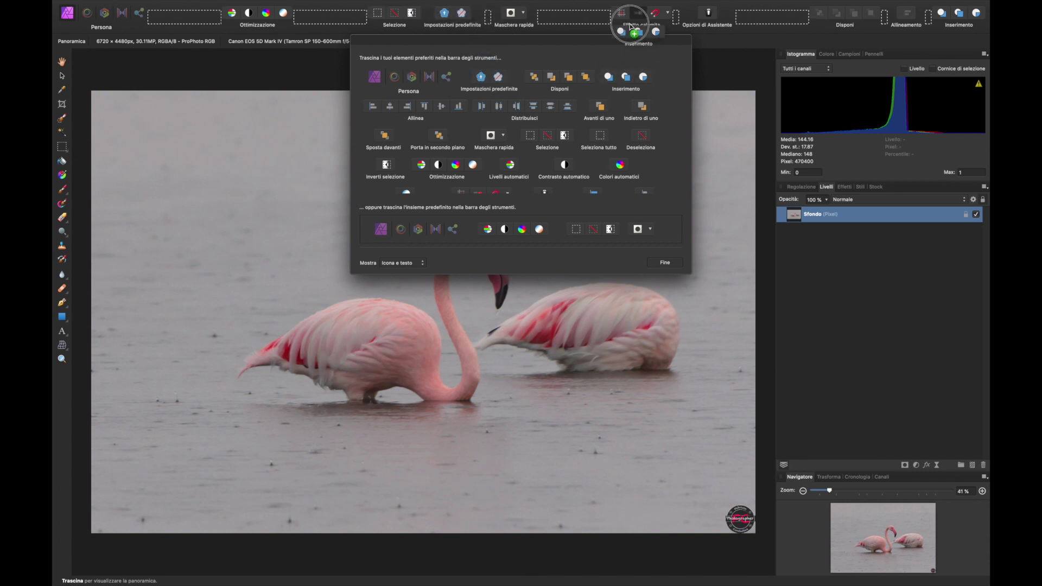
pyautogui.moveTo(614, 168); pyautogui.dragTo(554, 23)
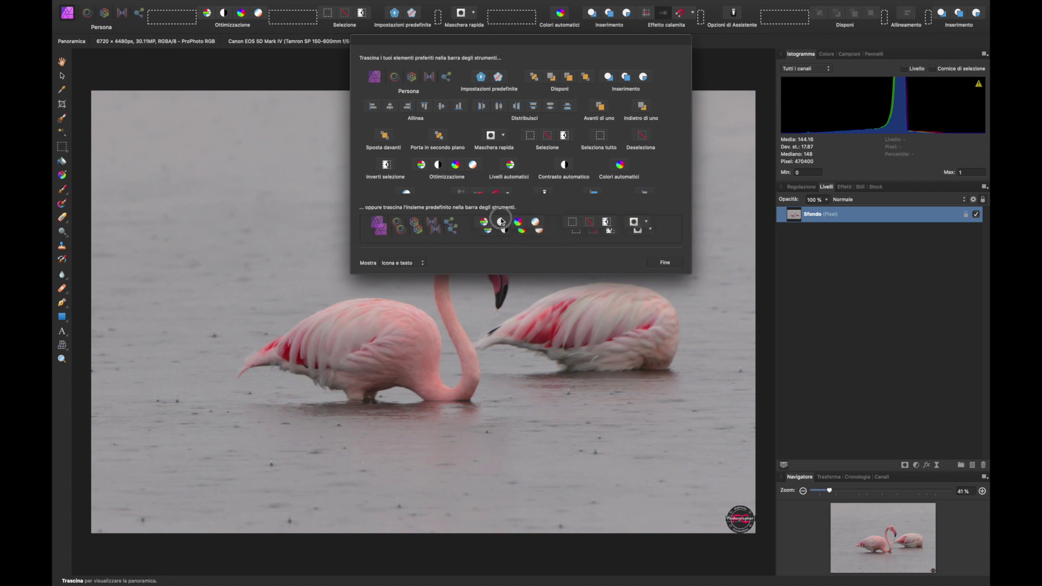
pyautogui.moveTo(499, 83); pyautogui.dragTo(496, 22)
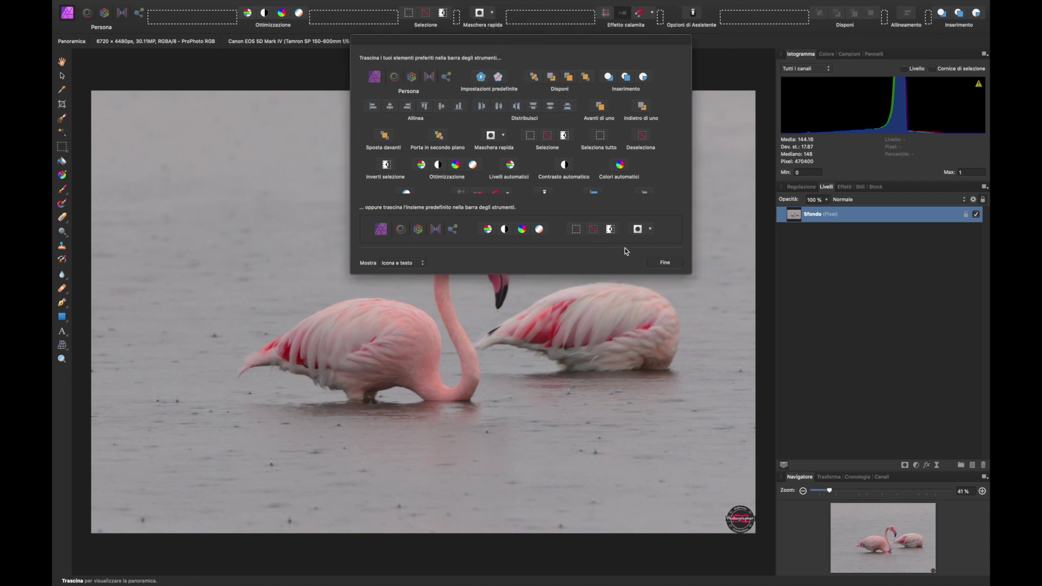
pyautogui.click(659, 263)
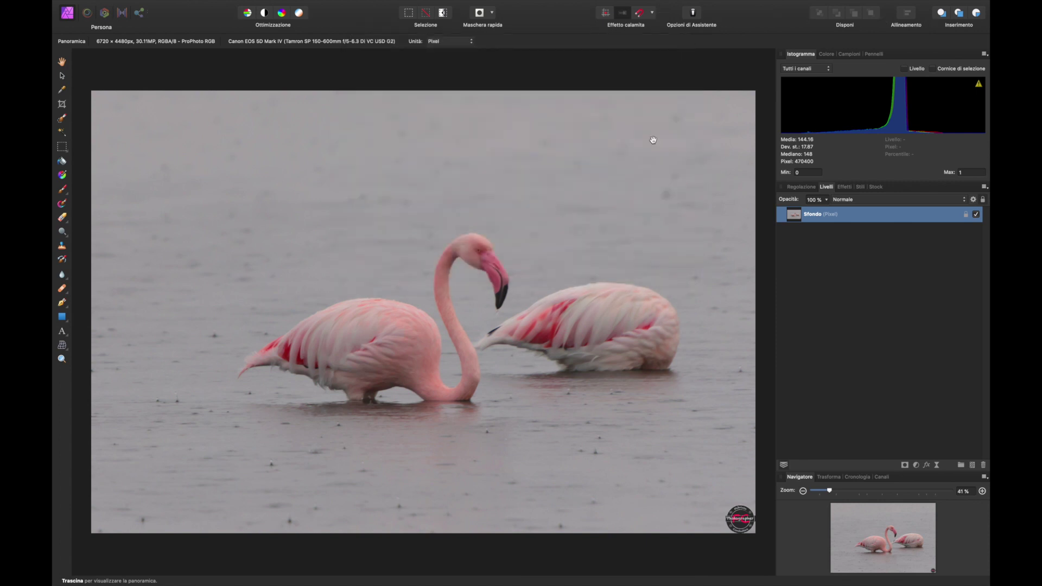
pyautogui.click(408, 7)
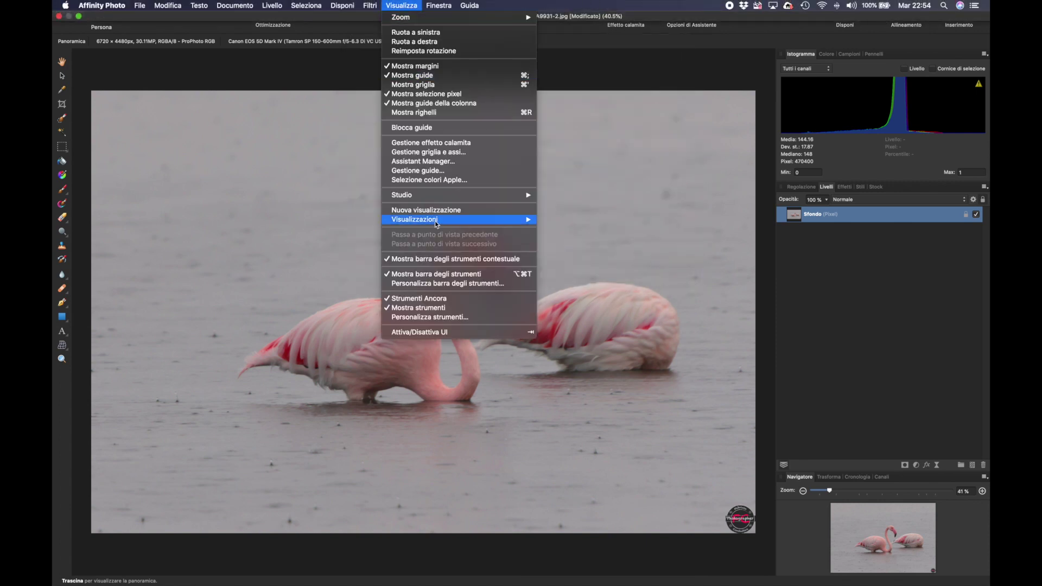
pyautogui.click(429, 284)
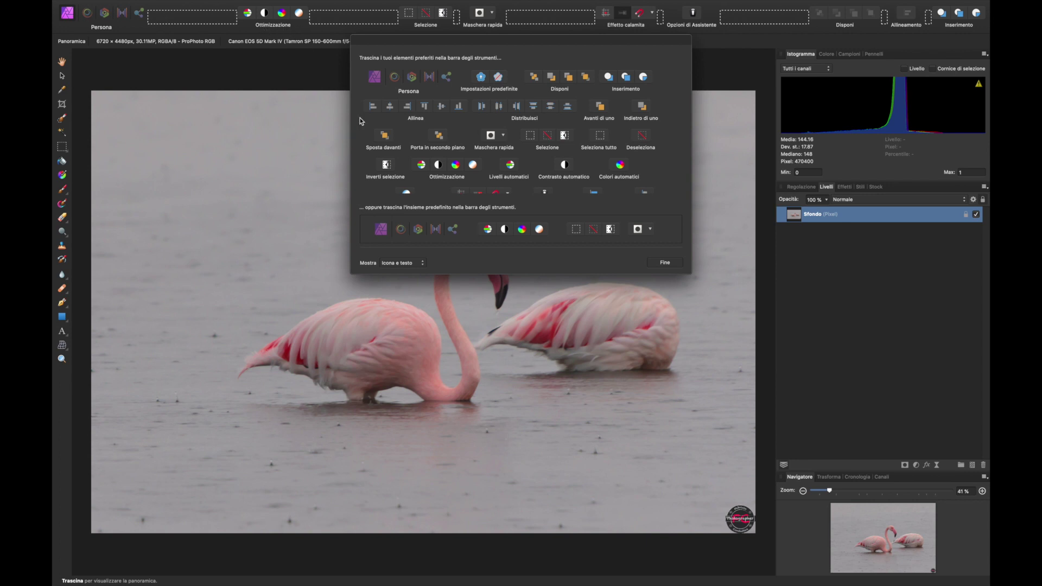
pyautogui.click(416, 263)
pyautogui.click(413, 269)
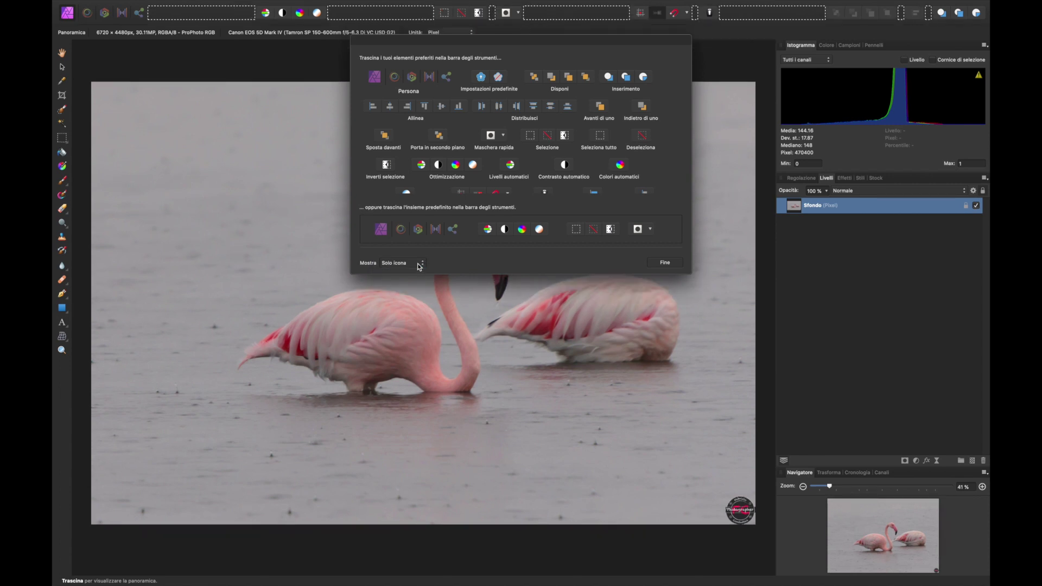
pyautogui.click(417, 264)
pyautogui.click(416, 256)
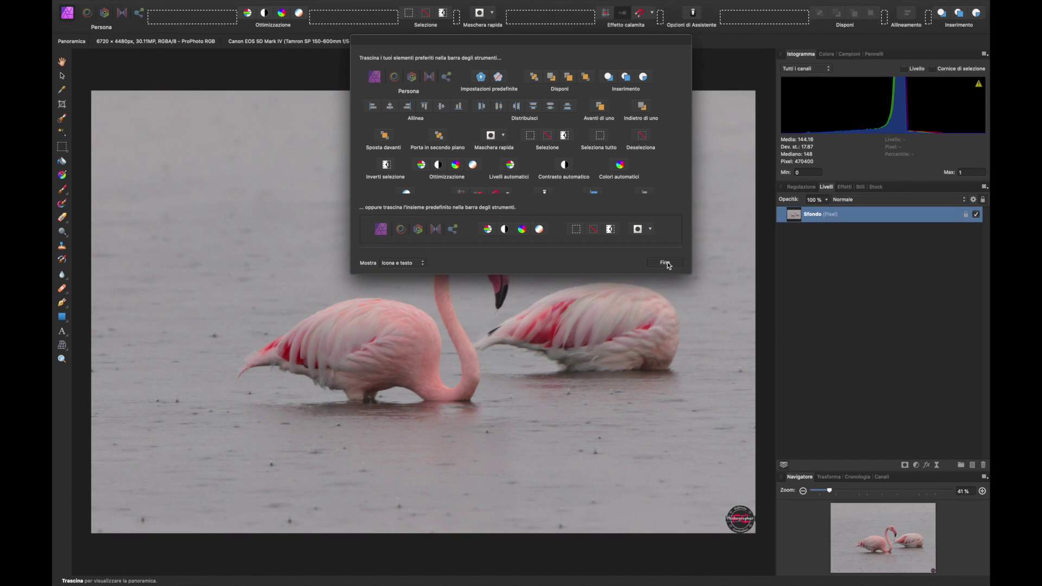
pyautogui.click(666, 263)
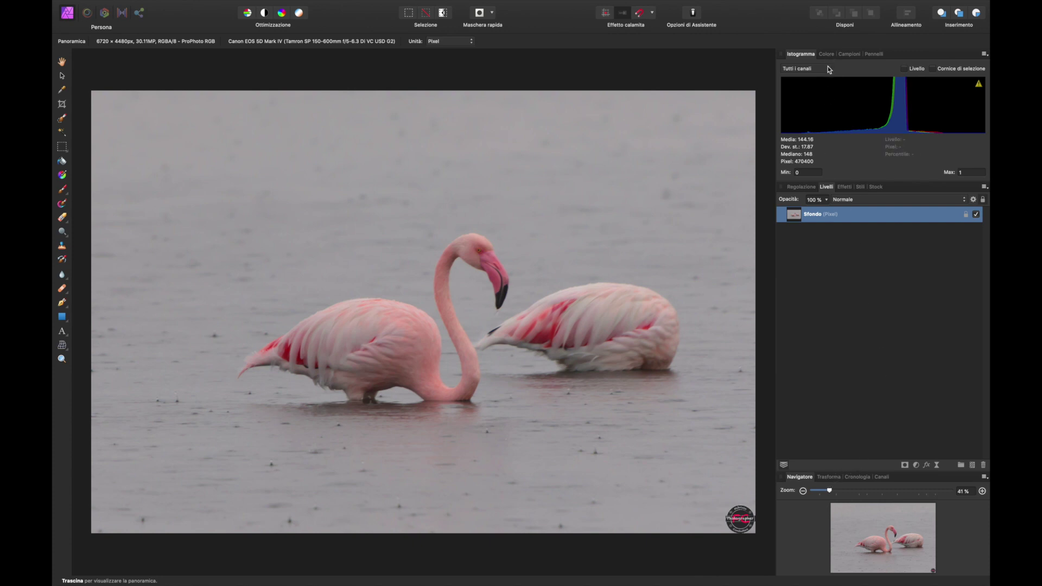
# Step: Switch between Adjustments and Layers, then move the Layers tab to the front of the tabs
pyautogui.click(801, 187)
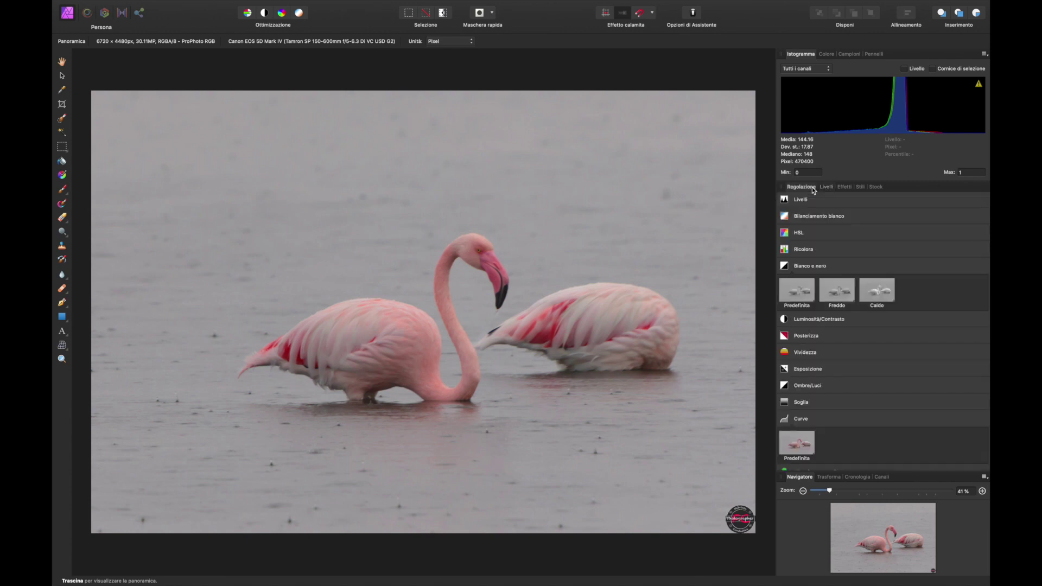
pyautogui.click(845, 186)
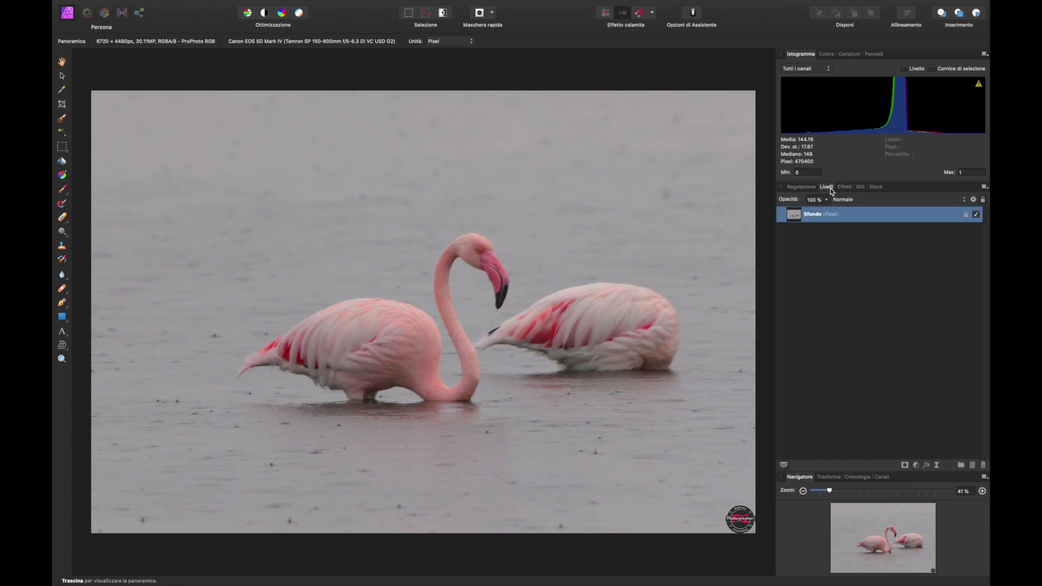
pyautogui.moveTo(829, 188); pyautogui.dragTo(873, 193)
pyautogui.moveTo(873, 193)
pyautogui.mouseDown()
pyautogui.moveTo(799, 198)
pyautogui.moveTo(867, 187)
pyautogui.mouseUp()
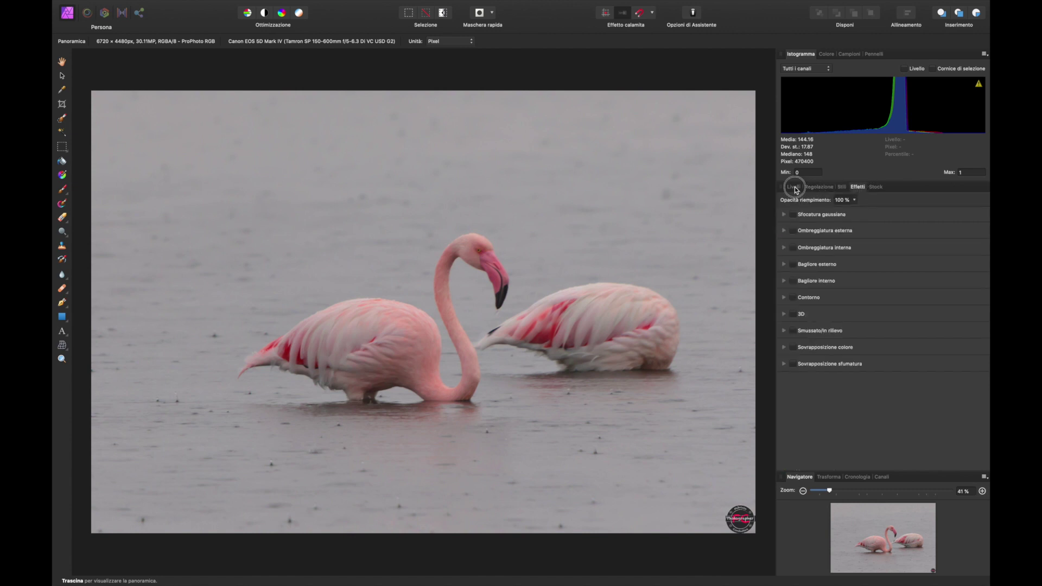
# Step: Float the Layers panel, resize and move it around, then dock it back in the right studio
pyautogui.moveTo(795, 186)
pyautogui.mouseDown()
pyautogui.moveTo(831, 188)
pyautogui.moveTo(786, 193)
pyautogui.moveTo(99, 69)
pyautogui.mouseUp()
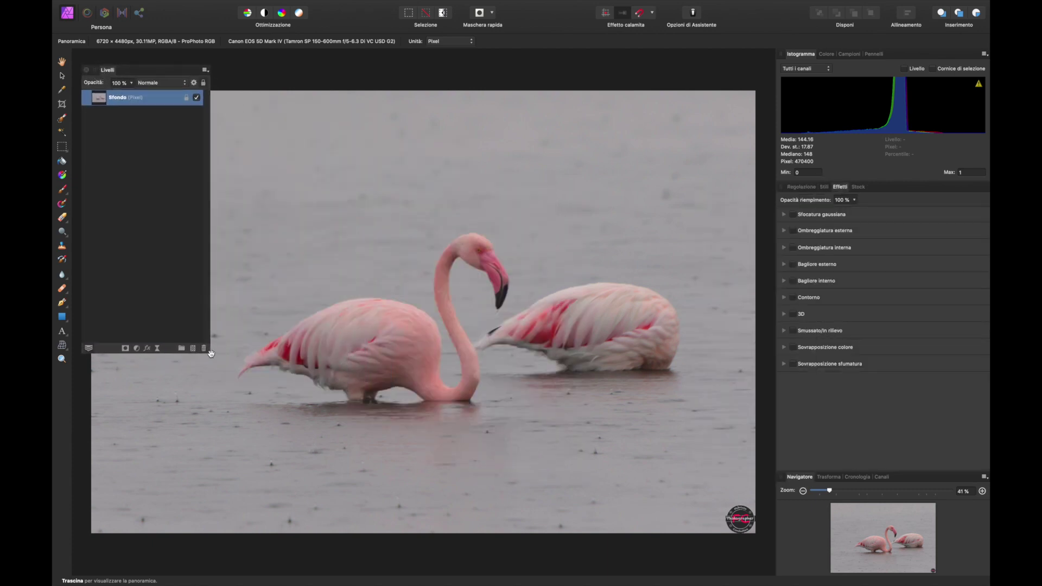
pyautogui.moveTo(210, 353); pyautogui.dragTo(210, 222)
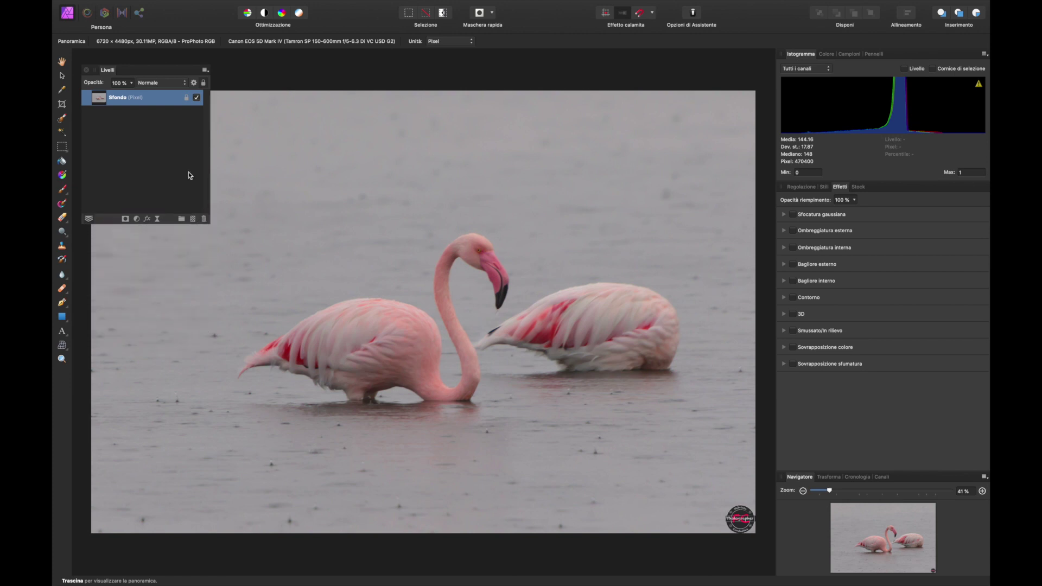
pyautogui.moveTo(169, 69); pyautogui.dragTo(206, 69)
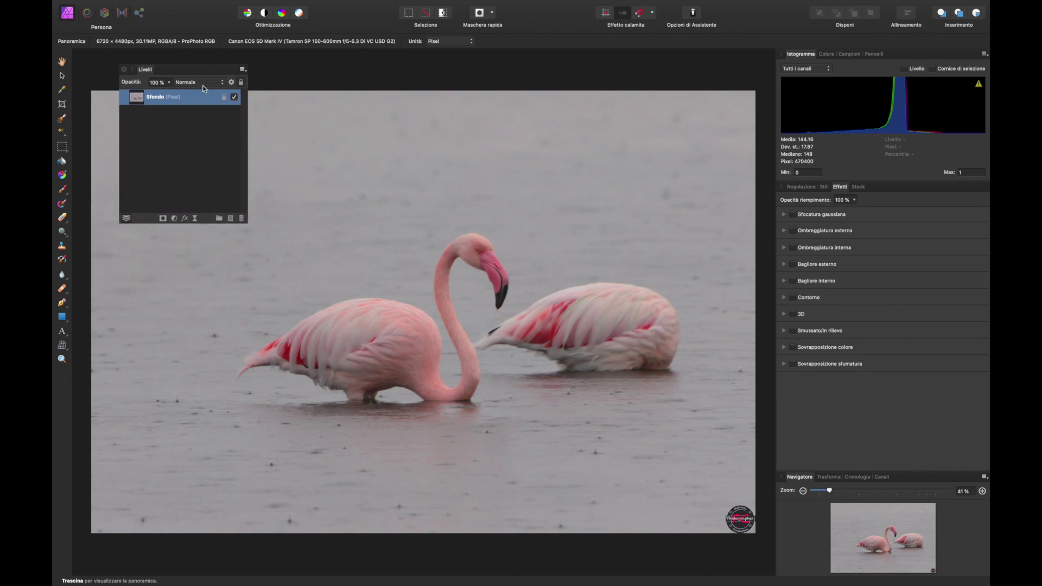
pyautogui.moveTo(176, 71)
pyautogui.mouseDown()
pyautogui.moveTo(724, 56)
pyautogui.moveTo(709, 58)
pyautogui.mouseUp()
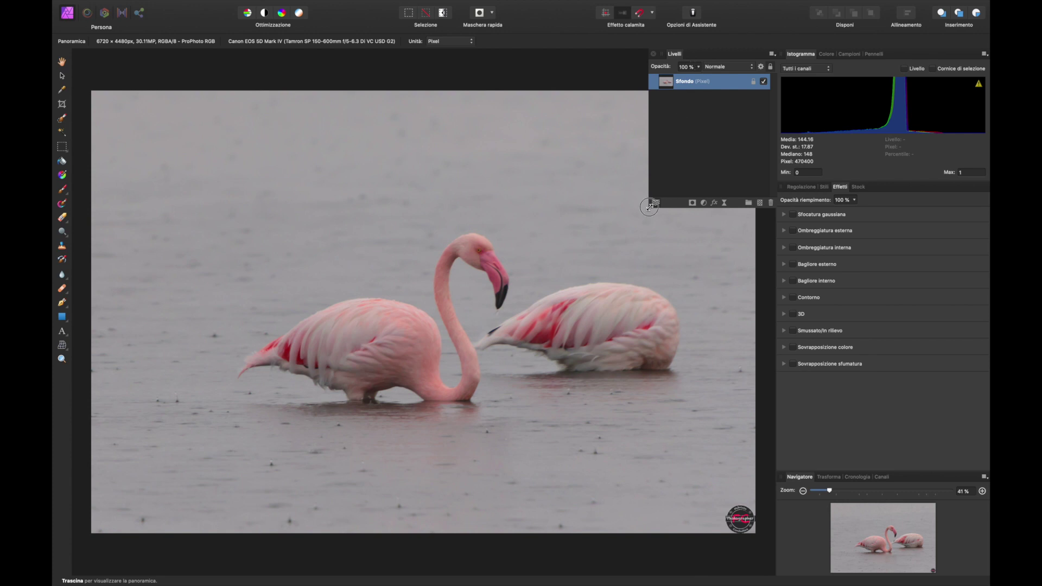
pyautogui.moveTo(649, 207); pyautogui.dragTo(637, 219)
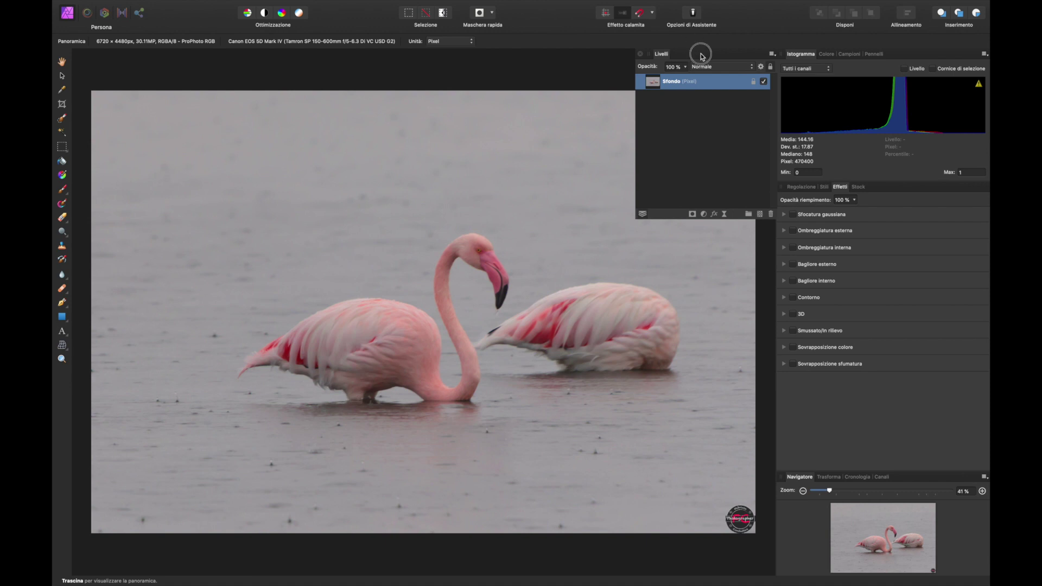
pyautogui.moveTo(701, 55); pyautogui.dragTo(146, 371)
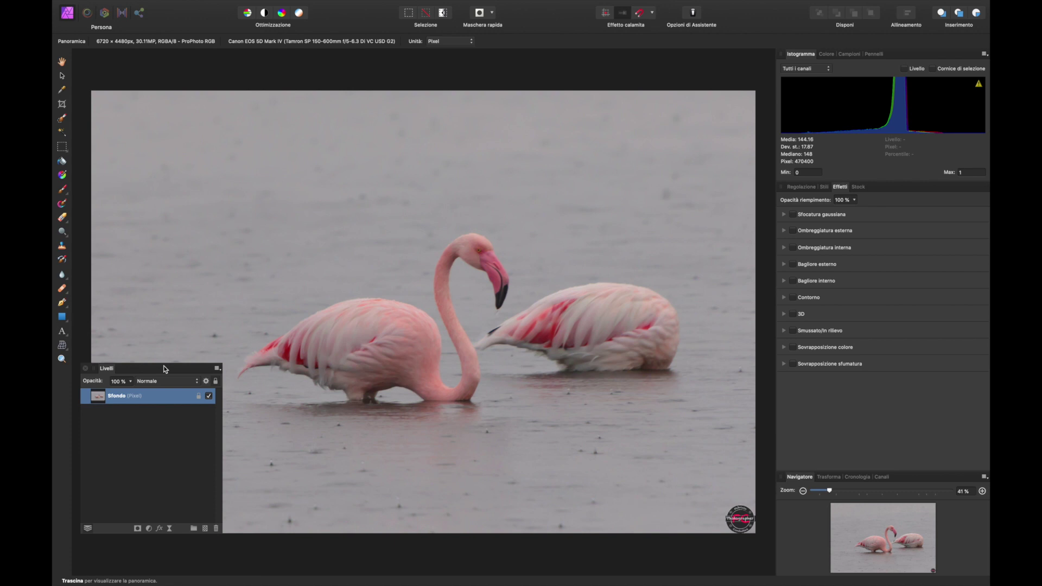
pyautogui.moveTo(164, 369)
pyautogui.mouseDown()
pyautogui.moveTo(252, 270)
pyautogui.moveTo(370, 247)
pyautogui.moveTo(879, 191)
pyautogui.mouseUp()
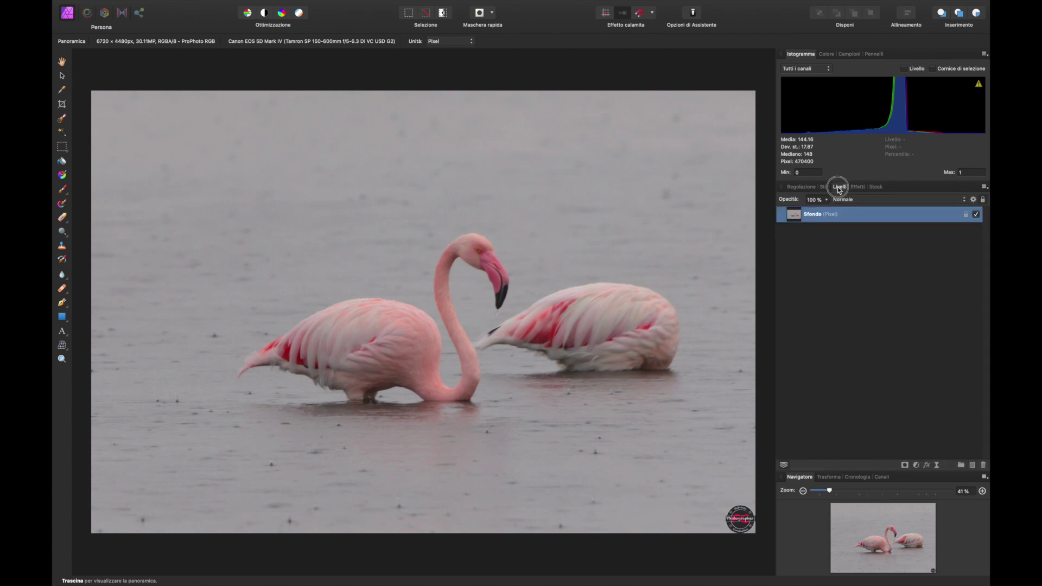
# Step: Pull the Layers, Styles and Stock tabs out as floating windows, then reopen the View menu
pyautogui.moveTo(840, 189); pyautogui.dragTo(881, 194)
pyautogui.moveTo(880, 190); pyautogui.dragTo(216, 170)
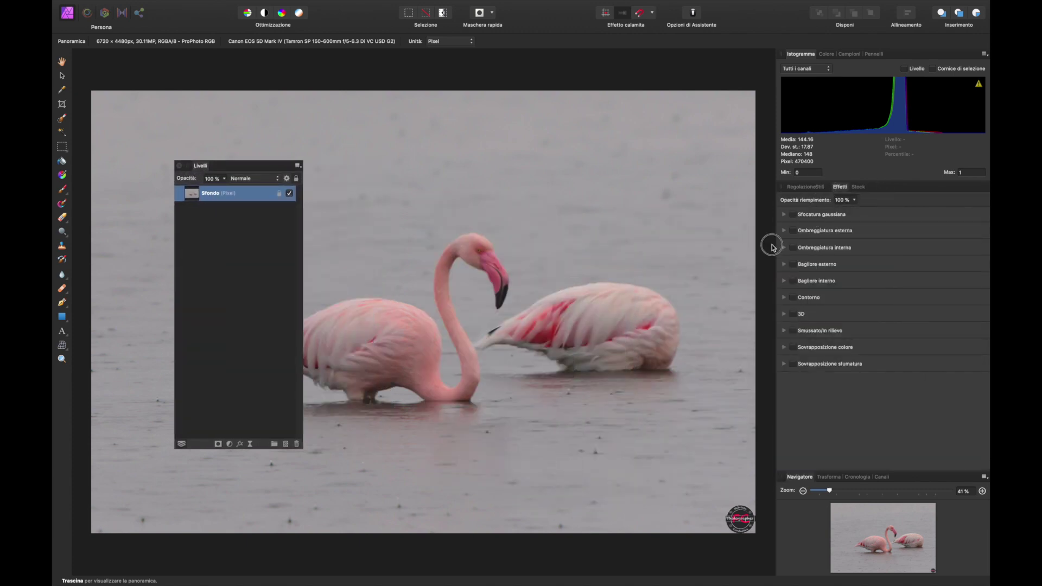
pyautogui.moveTo(820, 187); pyautogui.dragTo(598, 258)
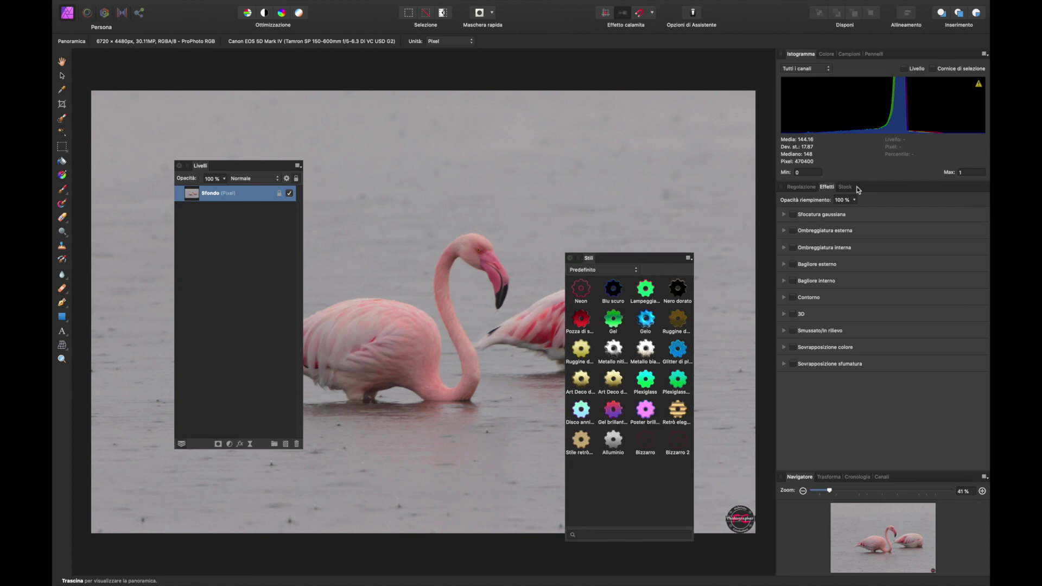
pyautogui.moveTo(845, 187); pyautogui.dragTo(395, 142)
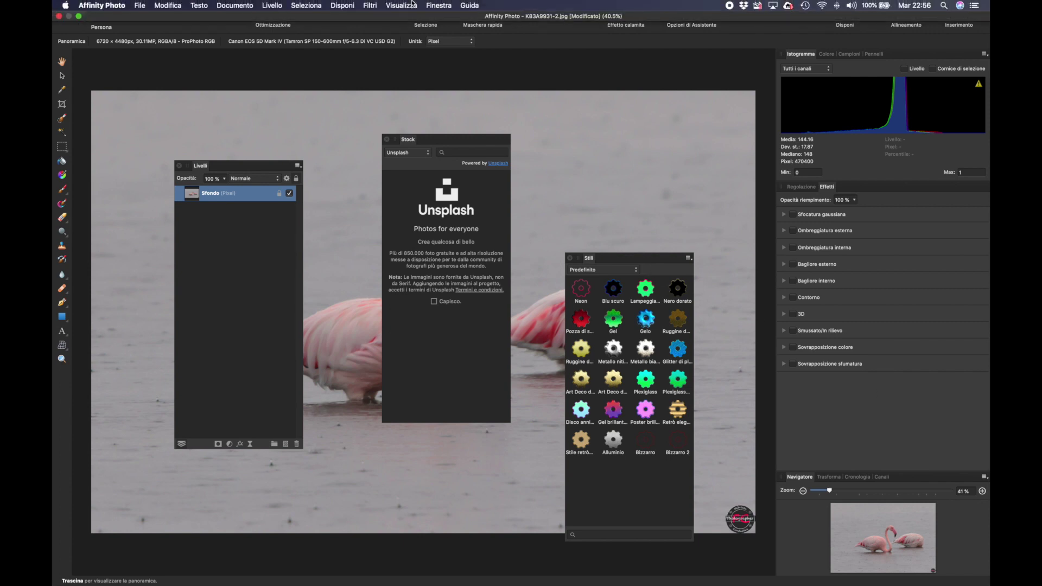
pyautogui.click(402, 6)
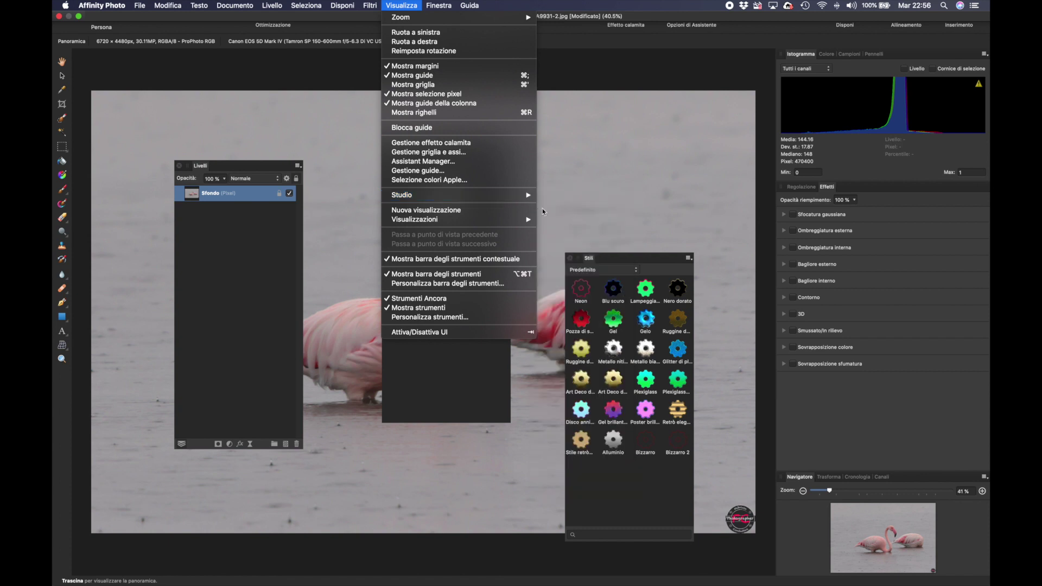
pyautogui.moveTo(456, 194)
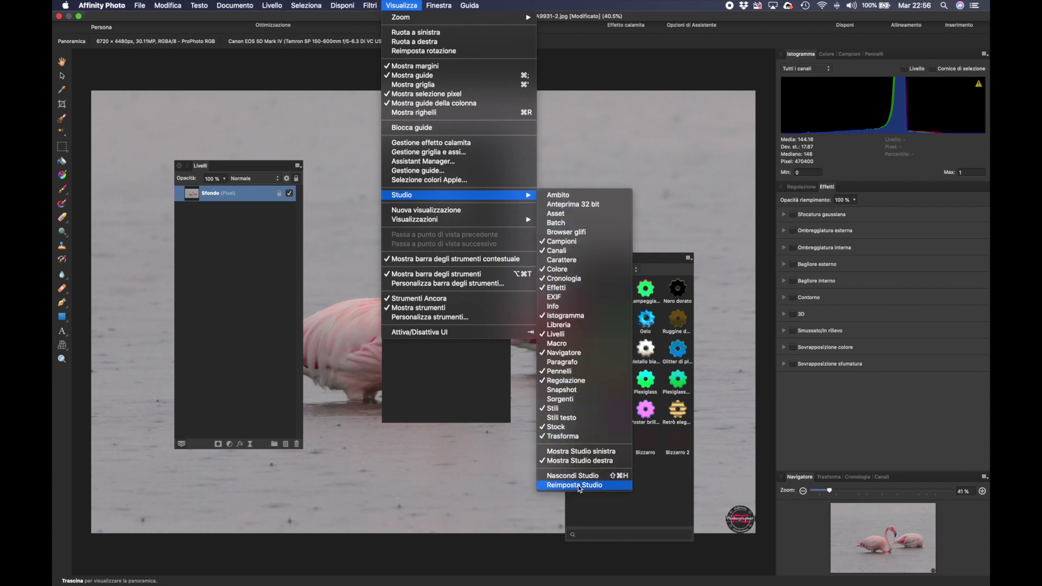
# Step: Choose Reset Studio from View > Studio
pyautogui.click(580, 488)
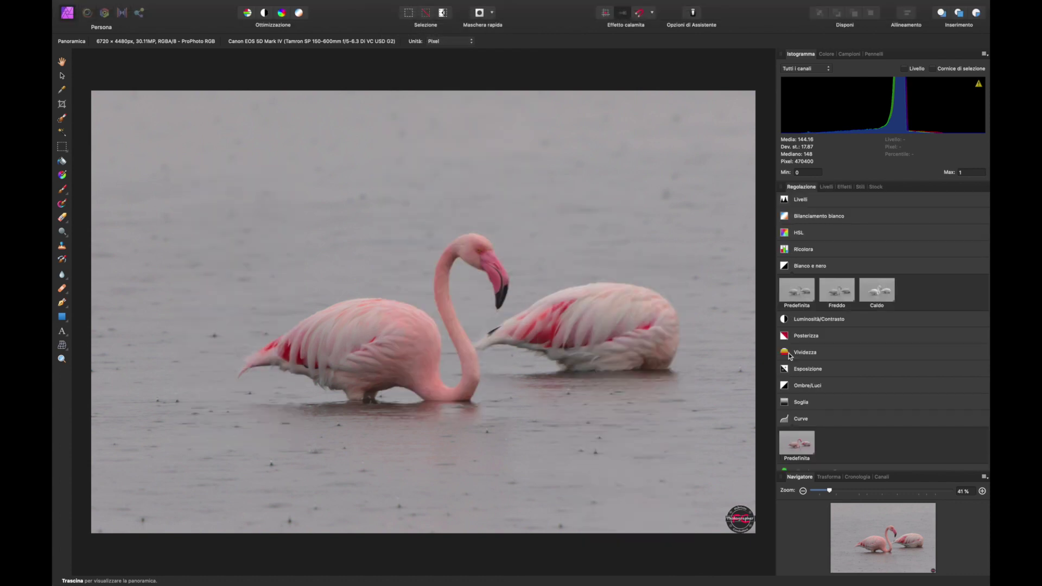